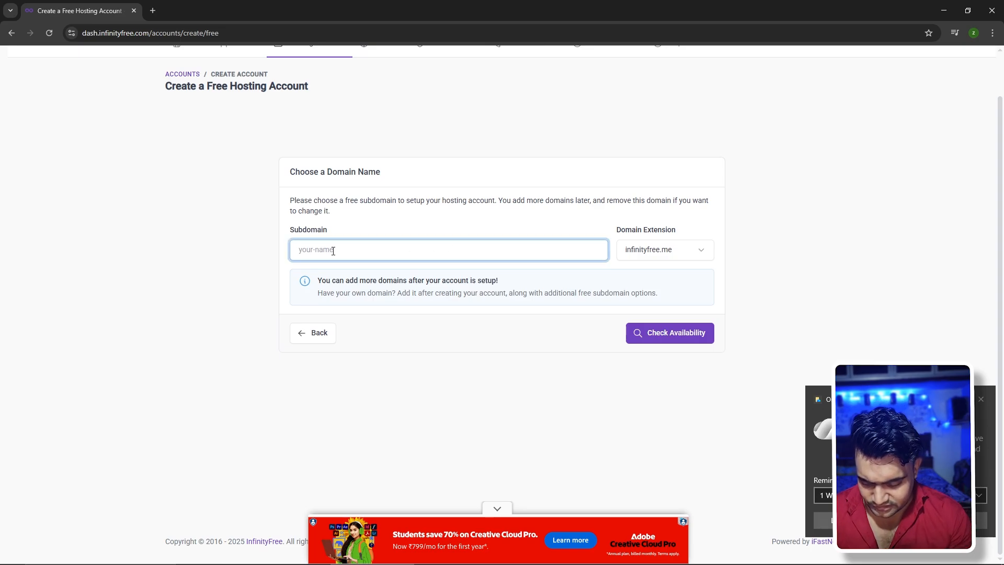
# Enter digitalsonustudio as the subdomain, pick the free.nf extension, and check its availability
pyautogui.write('digitalson')
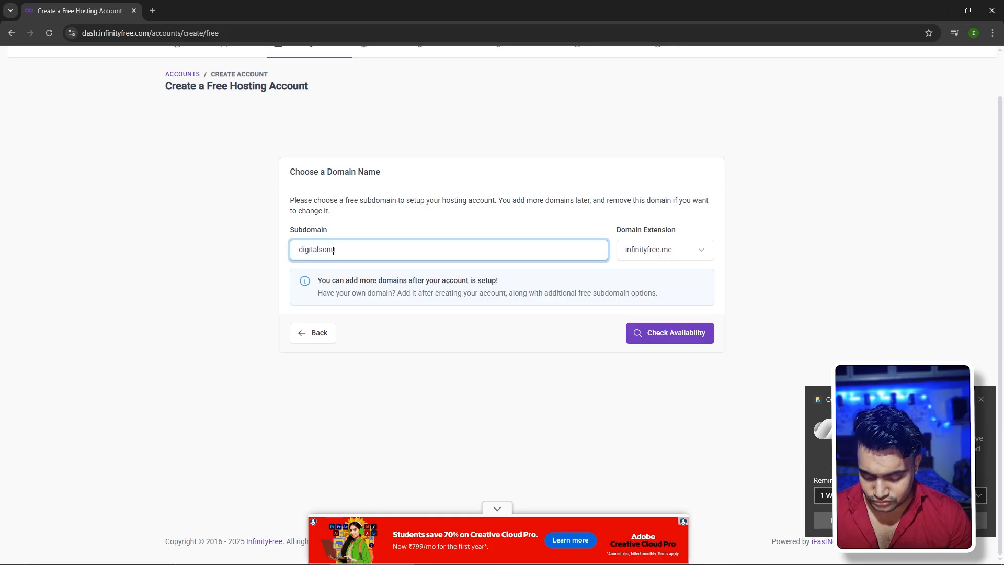
pyautogui.write('ustudio')
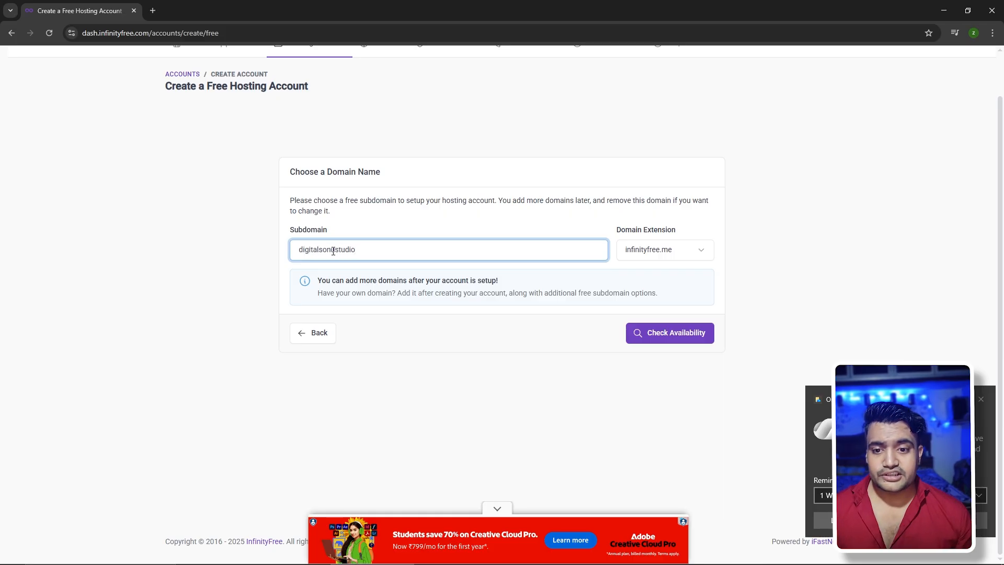
pyautogui.moveTo(371, 251); pyautogui.dragTo(295, 250)
pyautogui.click(256, 230)
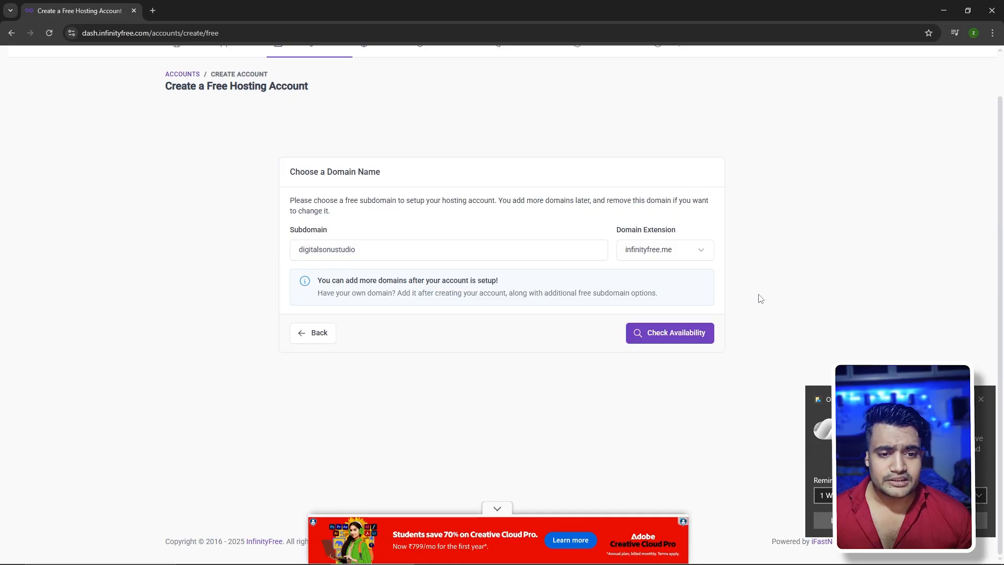
pyautogui.moveTo(685, 230); pyautogui.dragTo(600, 238)
pyautogui.click(701, 218)
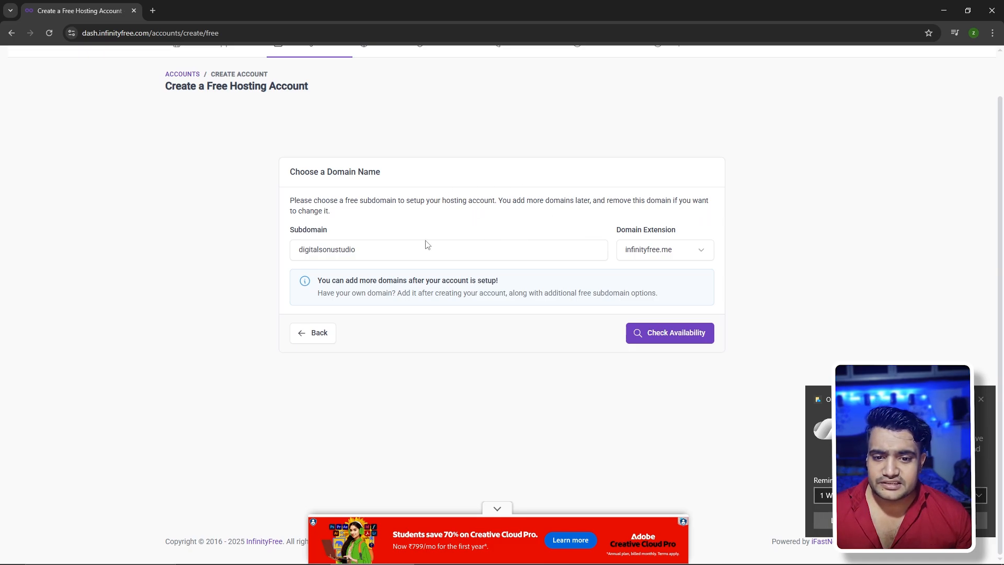
pyautogui.click(660, 257)
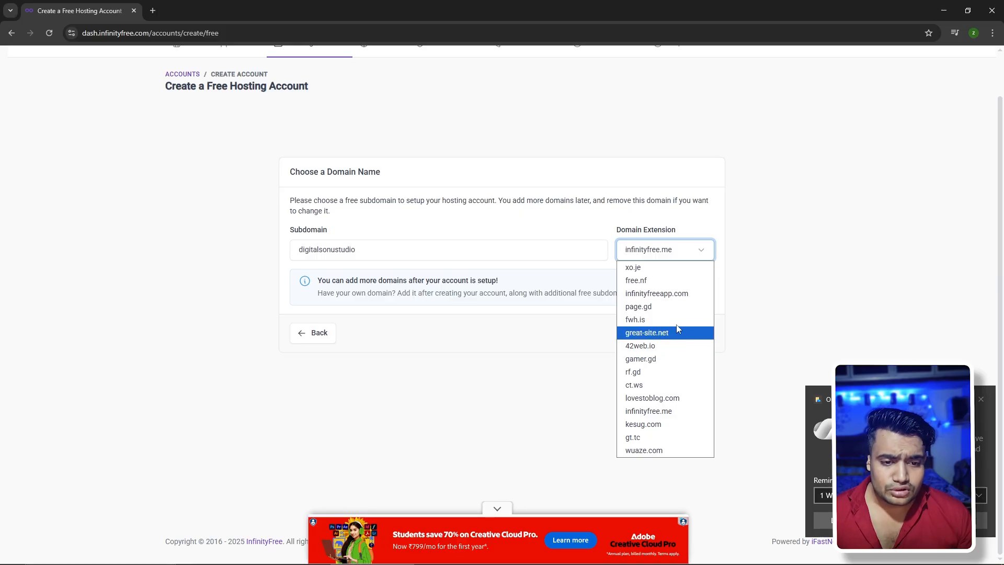
pyautogui.click(662, 287)
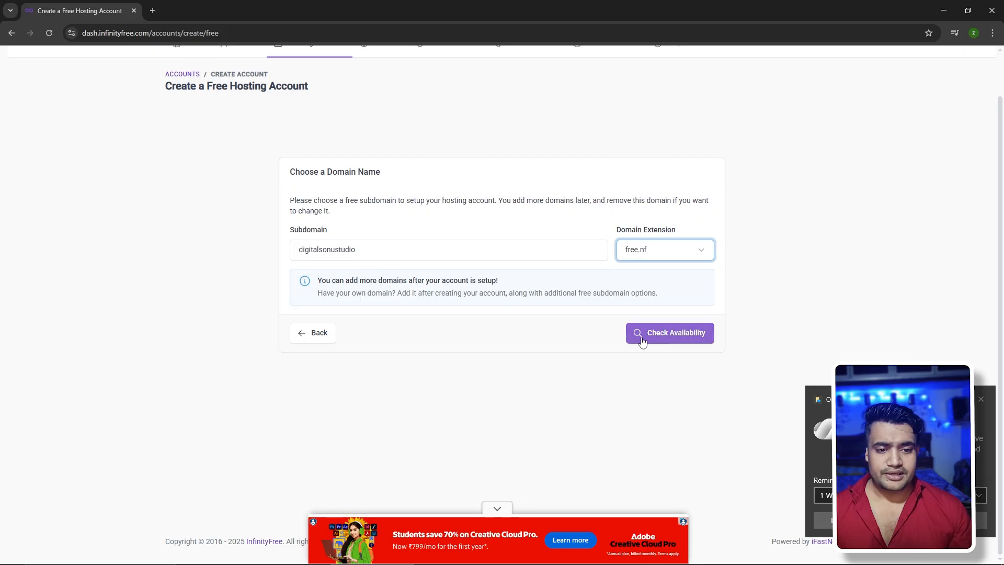
pyautogui.click(685, 342)
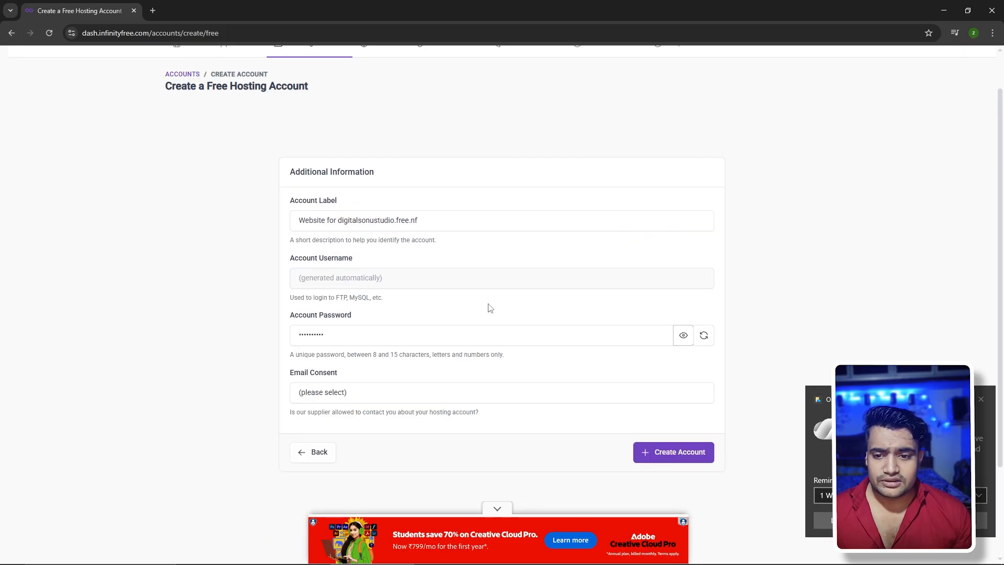
# Keep the prefilled account label, set Email Consent to I Approve, and create the account
pyautogui.scroll(-2, 329, 217)
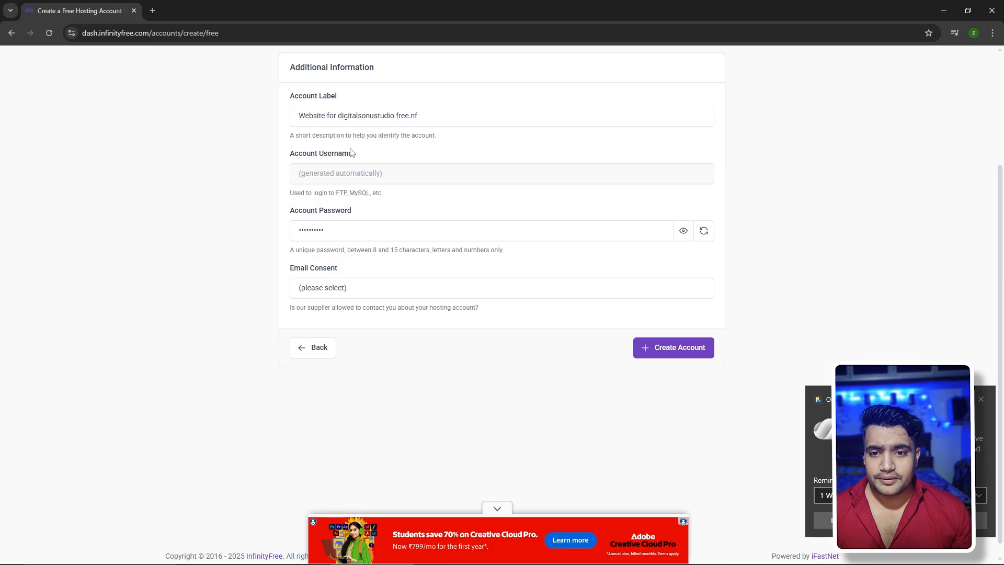
pyautogui.click(425, 116)
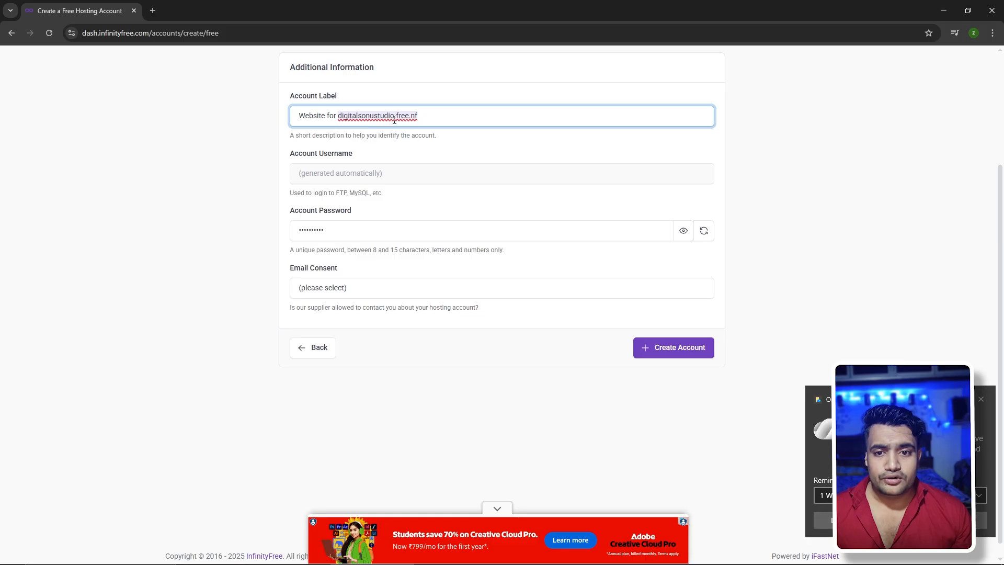
pyautogui.click(343, 177)
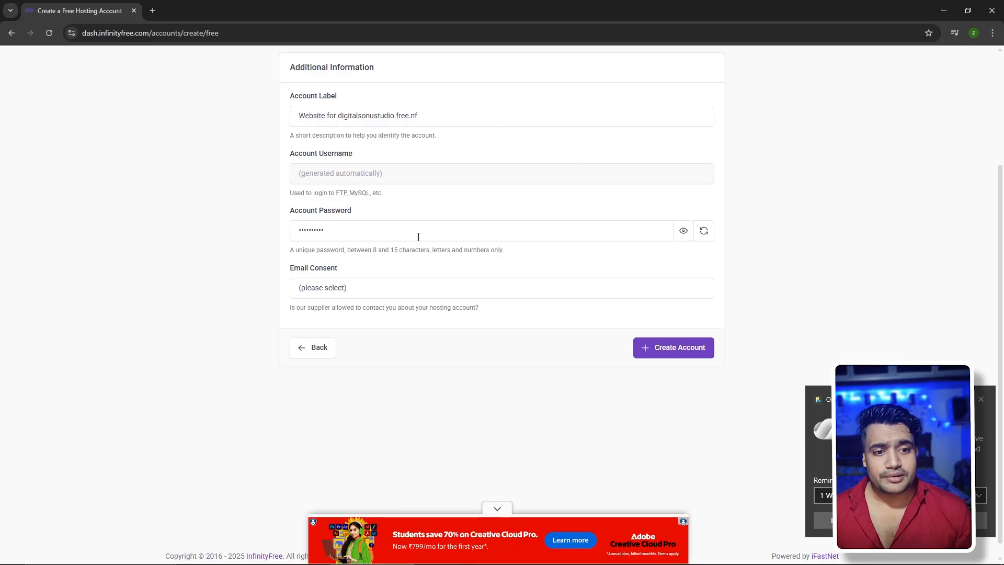
pyautogui.click(410, 293)
pyautogui.click(372, 321)
pyautogui.click(735, 278)
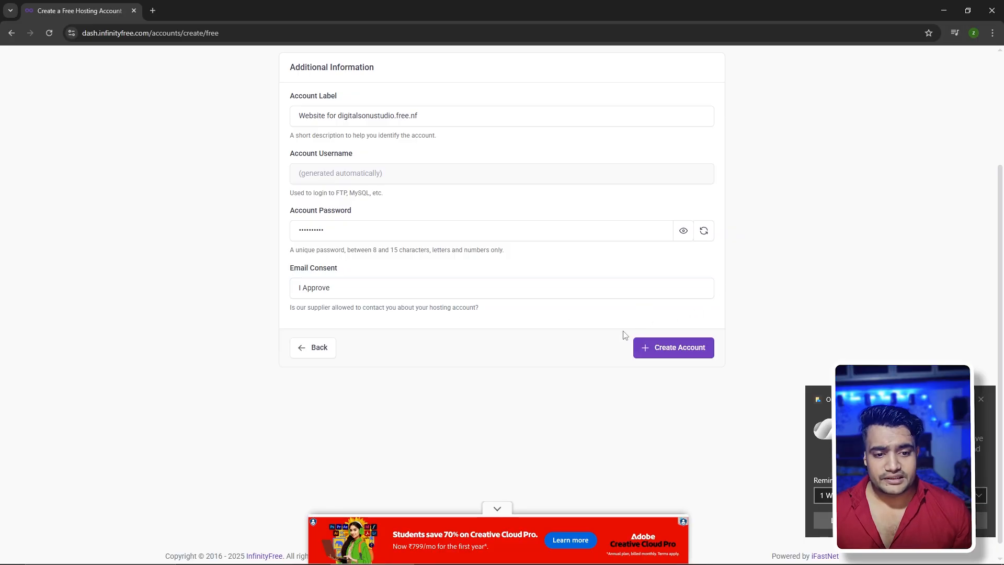
pyautogui.click(683, 356)
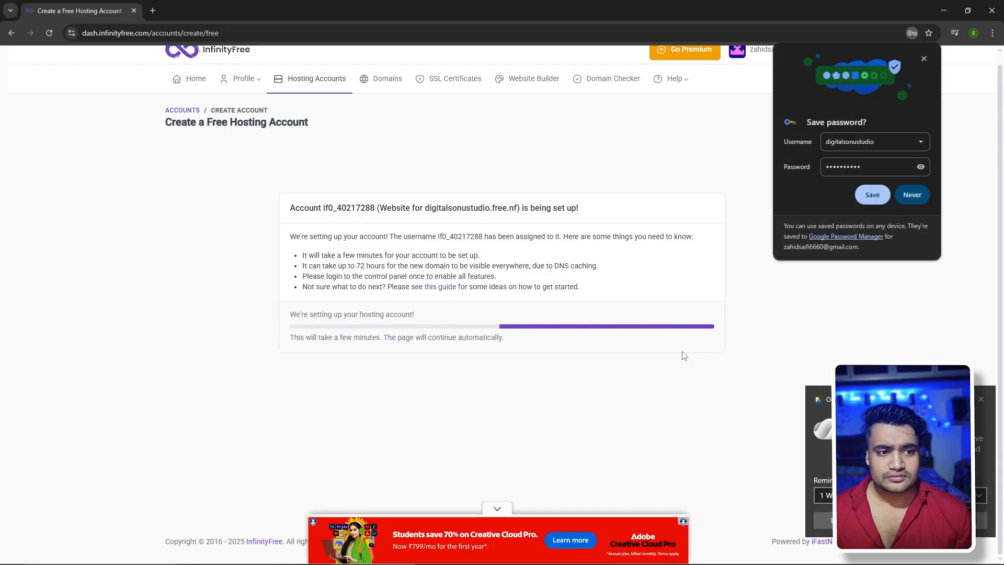
# Save the account password in Chrome and scroll the newly loaded account page
pyautogui.click(872, 195)
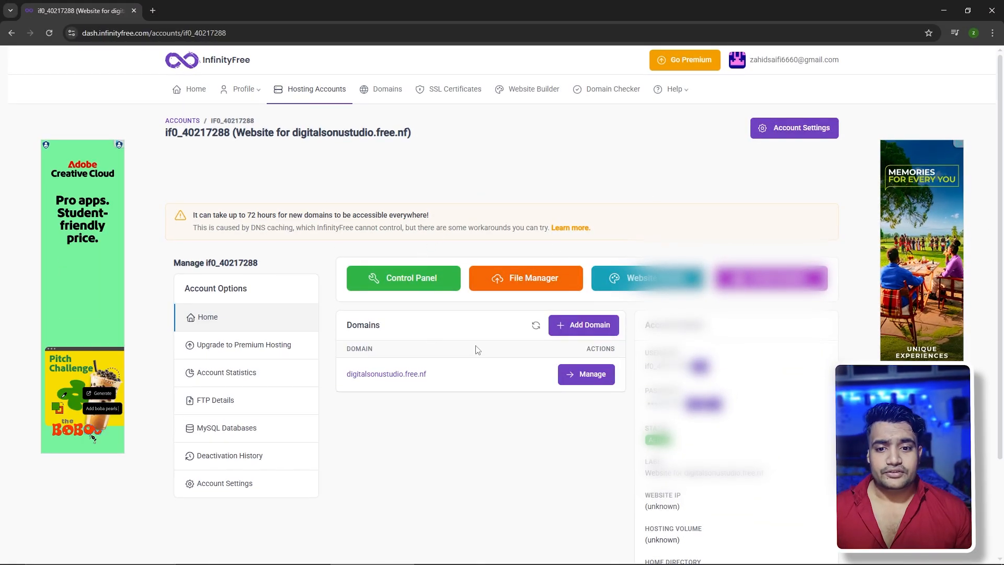
pyautogui.scroll(-3, 412, 203)
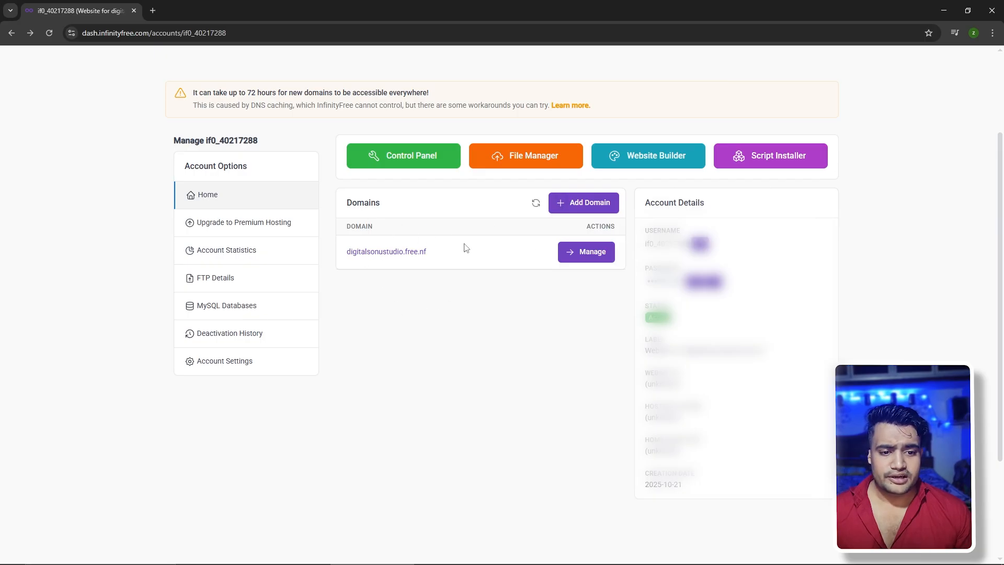
# Open the Control Panel and accept the Important Notice with I Approve
pyautogui.click(412, 156)
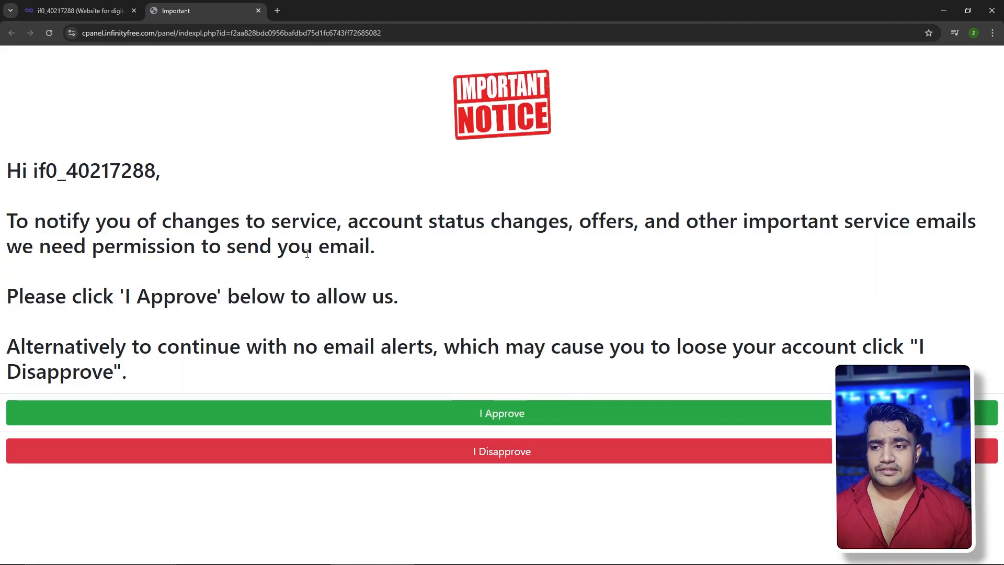
pyautogui.click(501, 417)
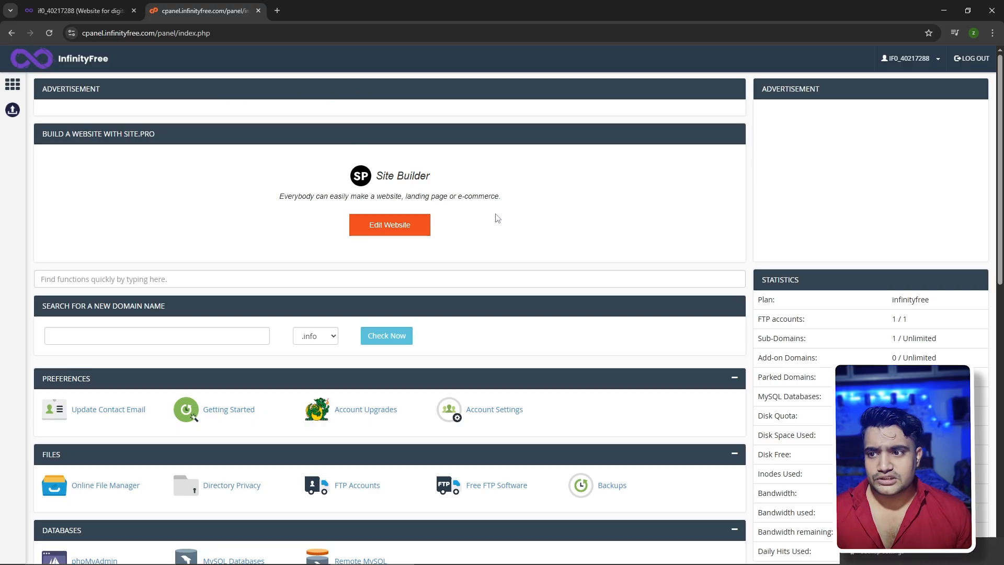
# Launch Softaculous Apps Installer from the control panel's Software section
pyautogui.scroll(-1, 502, 218)
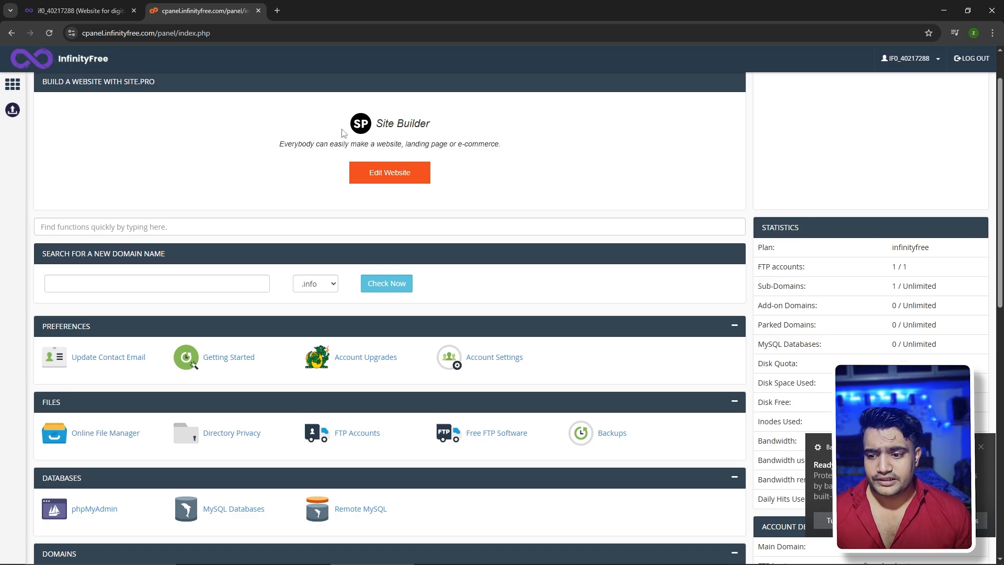
pyautogui.middleClick(437, 148)
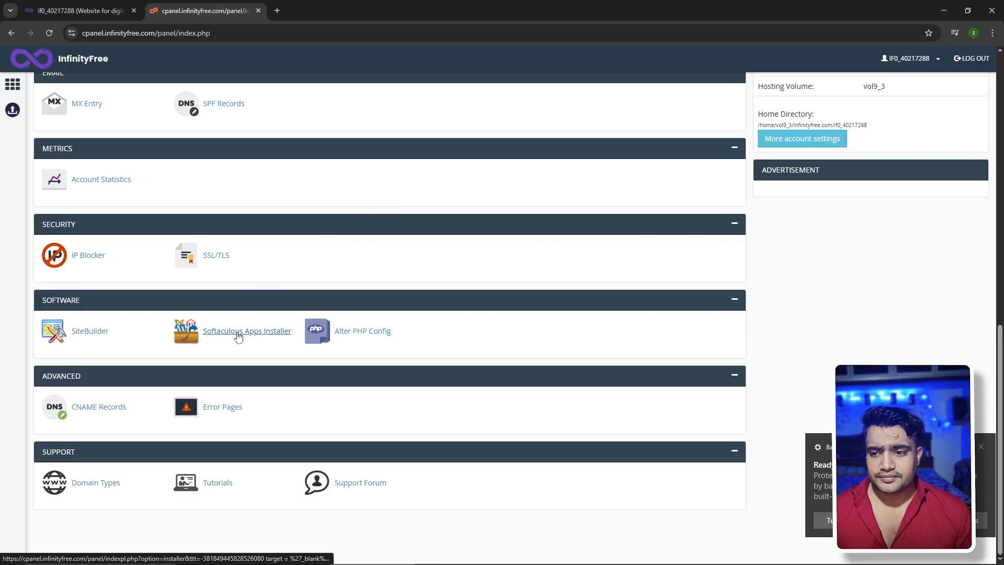
pyautogui.click(238, 336)
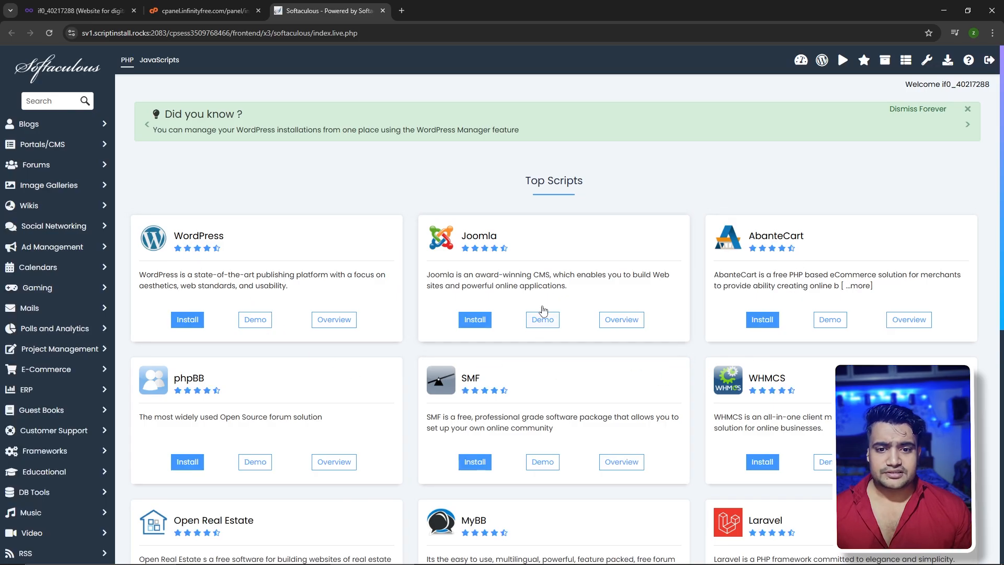
# Browse the Top Scripts list and choose Install on the WordPress card
pyautogui.scroll(-3, 544, 318)
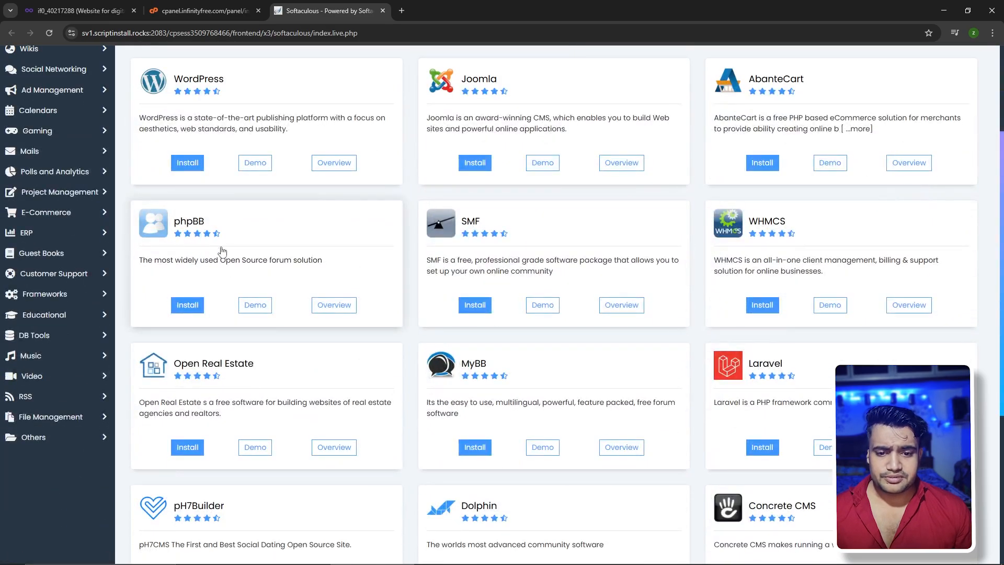
pyautogui.scroll(-1, 314, 293)
pyautogui.scroll(-4, 579, 387)
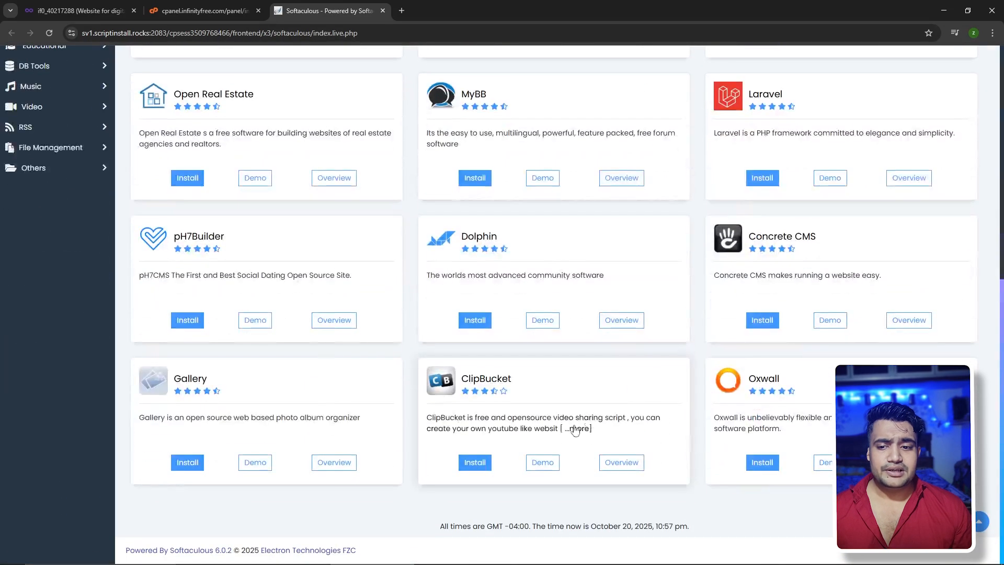
pyautogui.scroll(8, 433, 442)
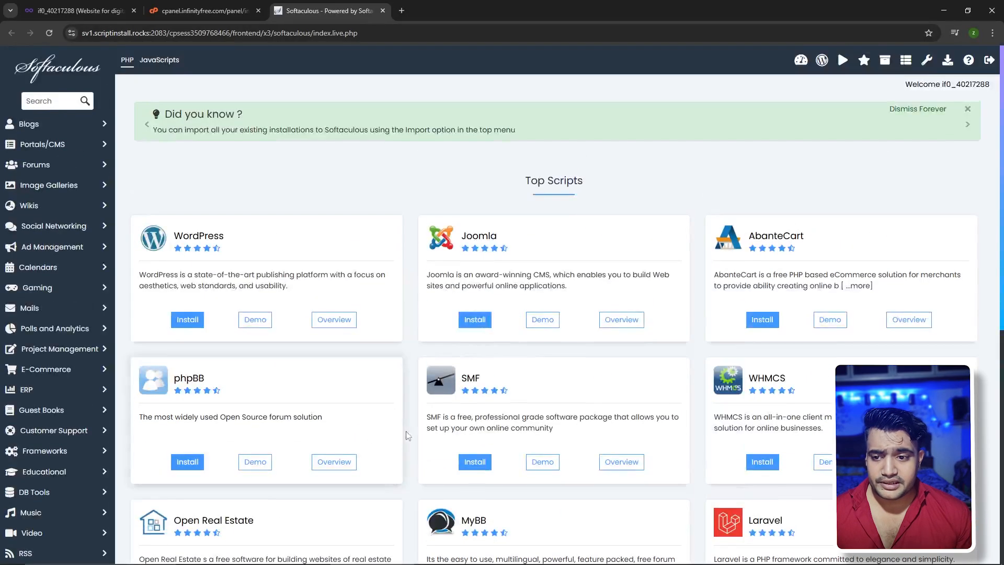
pyautogui.click(187, 322)
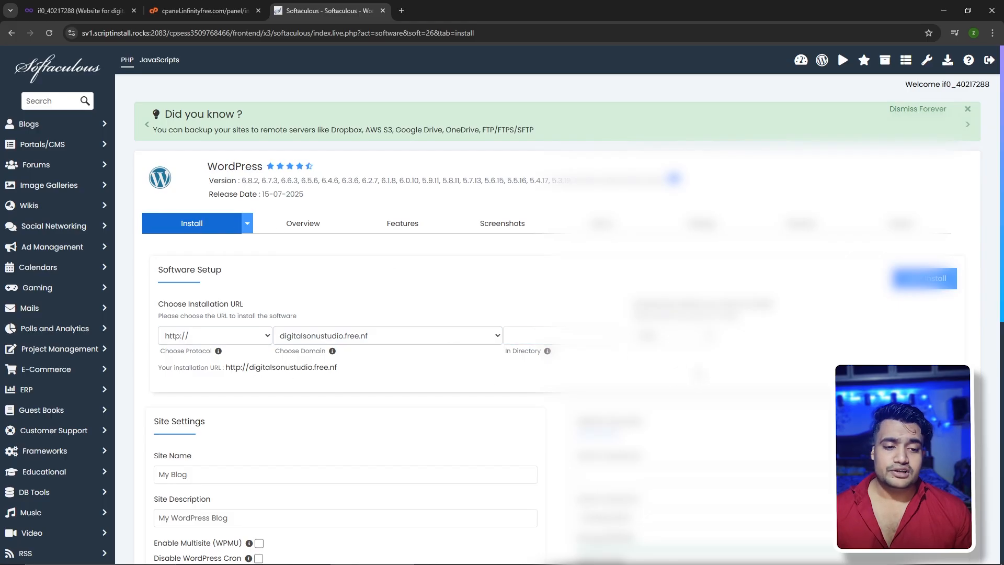
# Select WordPress version 6.8.2 for the installation
pyautogui.click(675, 335)
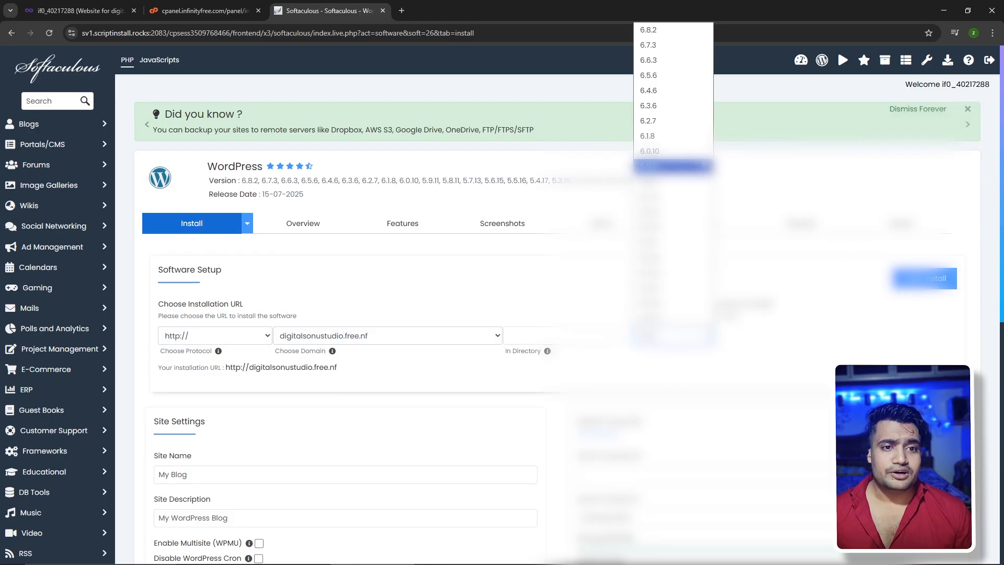
pyautogui.click(671, 33)
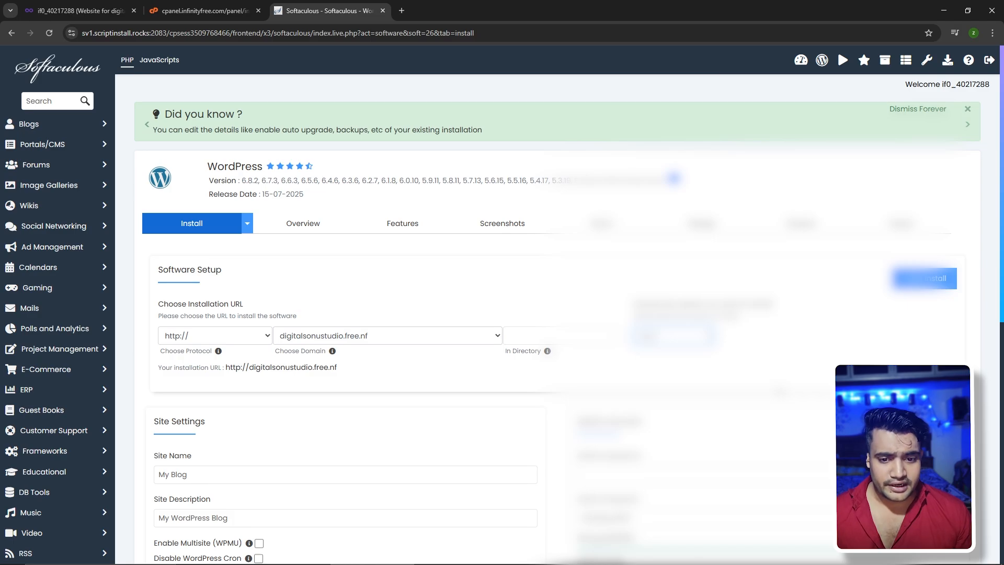
pyautogui.scroll(-2, 507, 309)
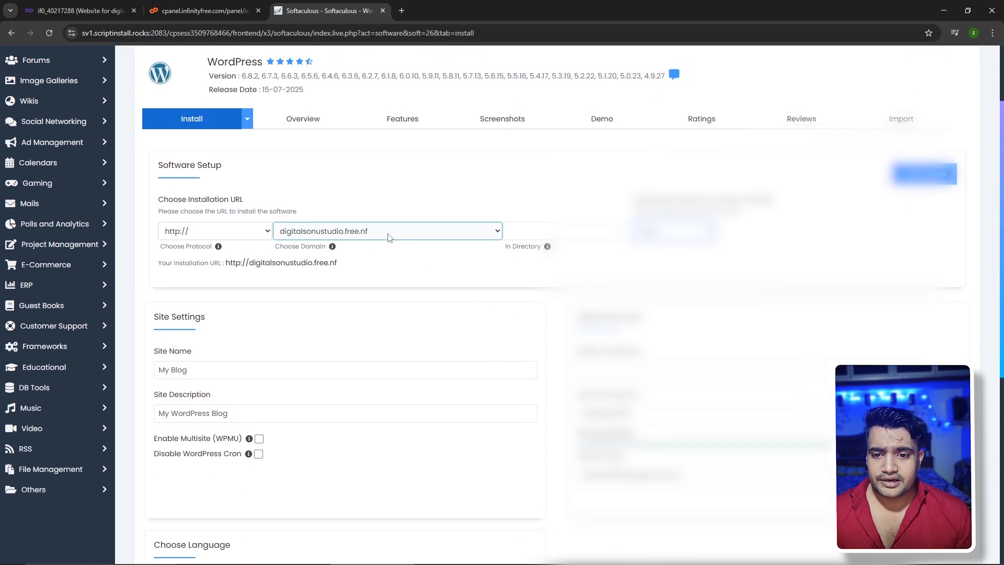
pyautogui.scroll(-4, 372, 233)
# Replace My Blog with 'Digital sonu studio' and set the description to 'MY Video Editing Agency'
pyautogui.click(206, 161)
pyautogui.hotkey('ctrl', 'a')
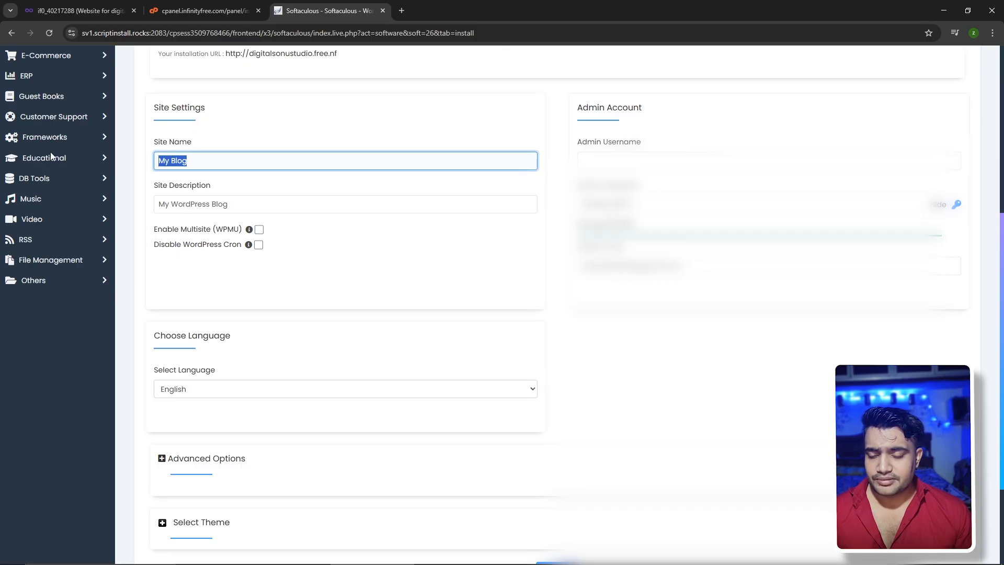
pyautogui.press('BackSpace')
pyautogui.write('Digi')
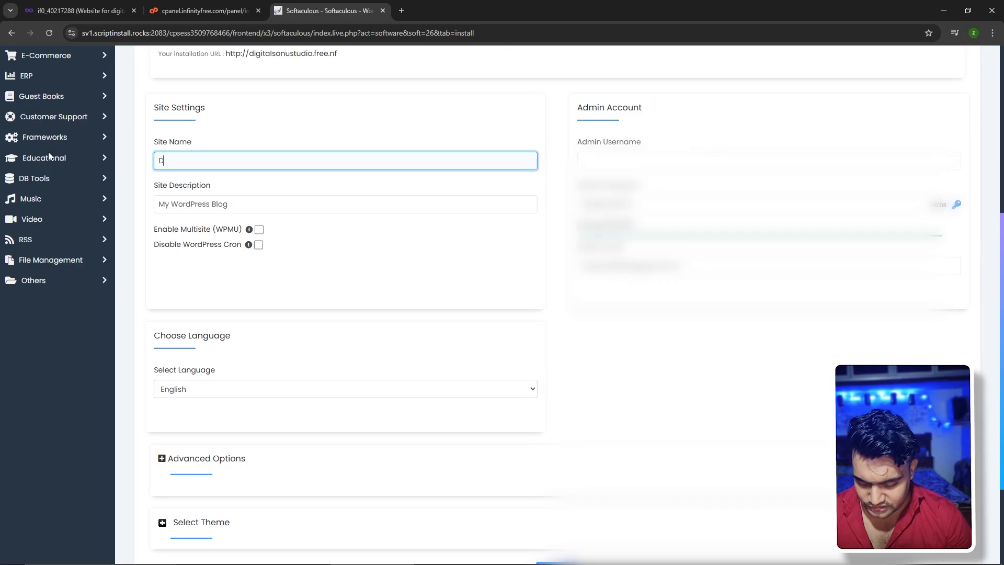
pyautogui.write('so')
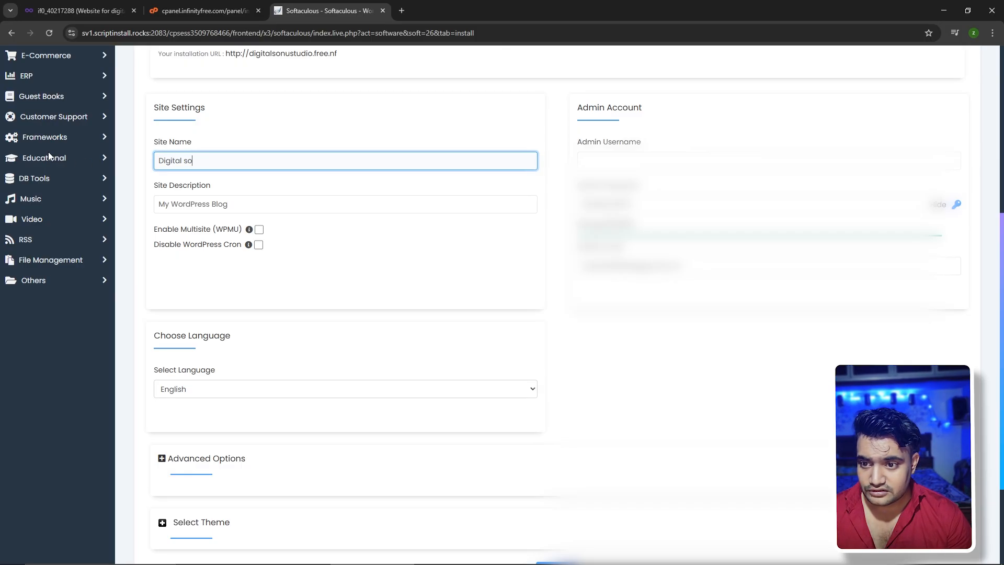
pyautogui.write('nu studio')
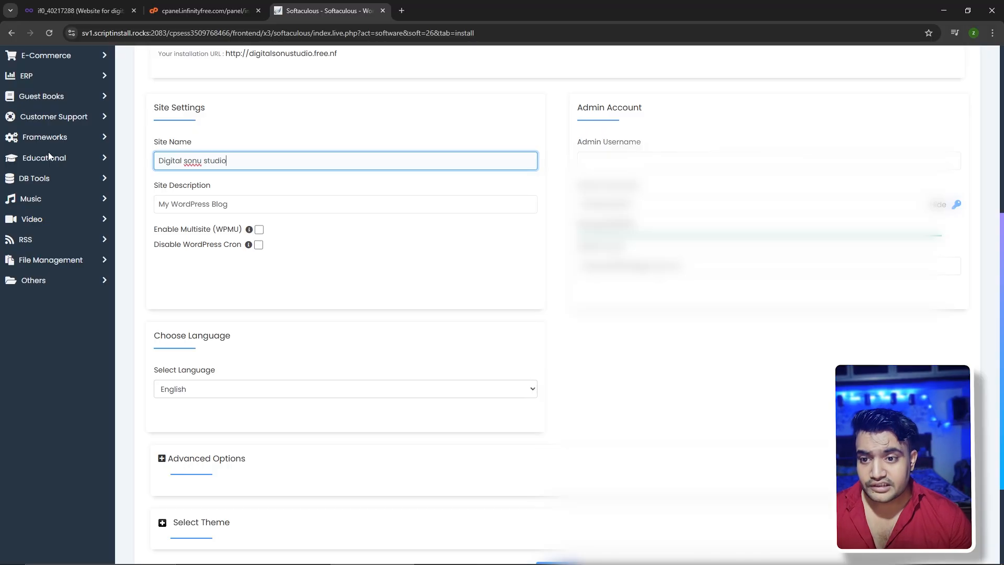
pyautogui.tripleClick(260, 204)
pyautogui.write('MY Video Editing Agency')
pyautogui.scroll(-3, 562, 340)
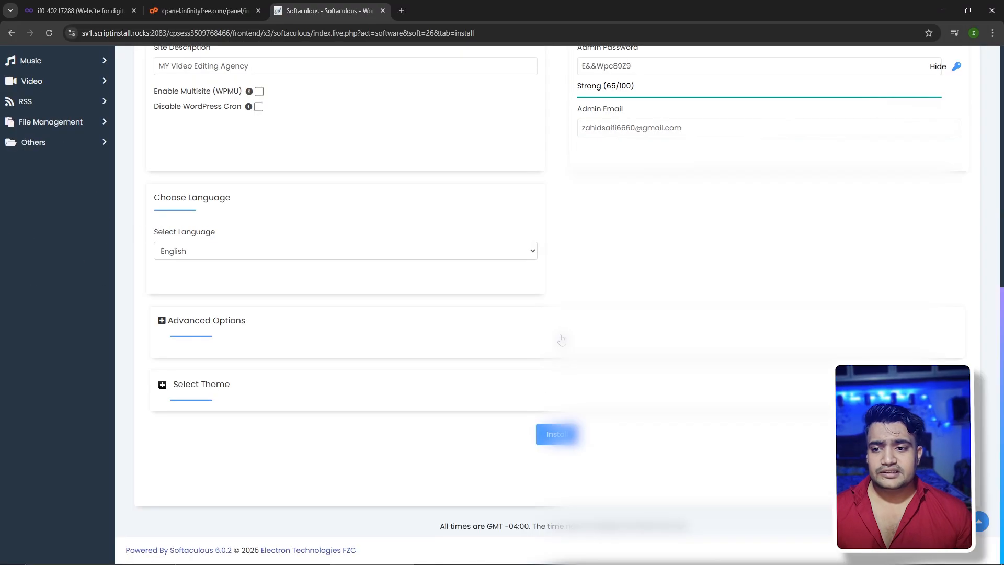
pyautogui.scroll(8, 561, 340)
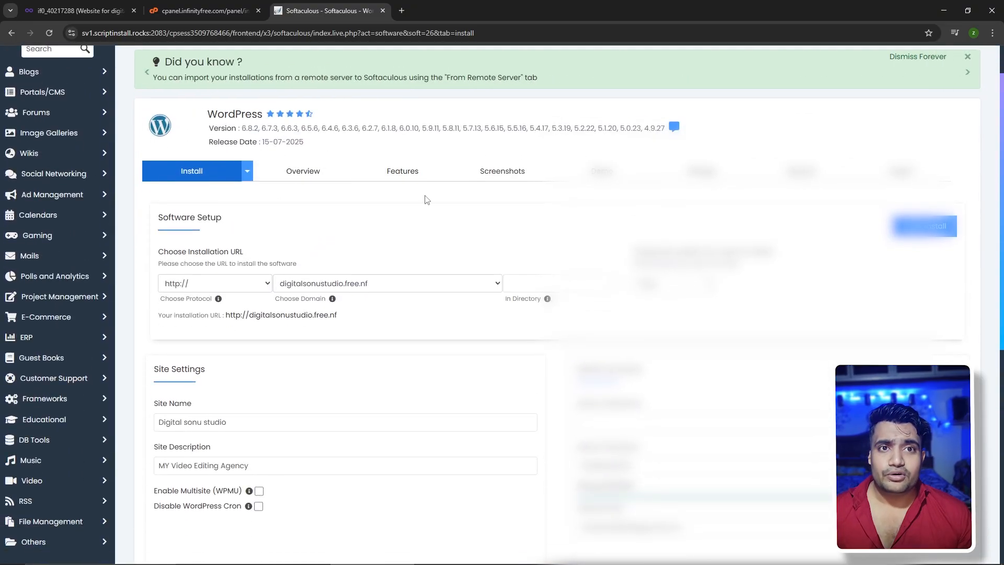
pyautogui.scroll(-2, 425, 197)
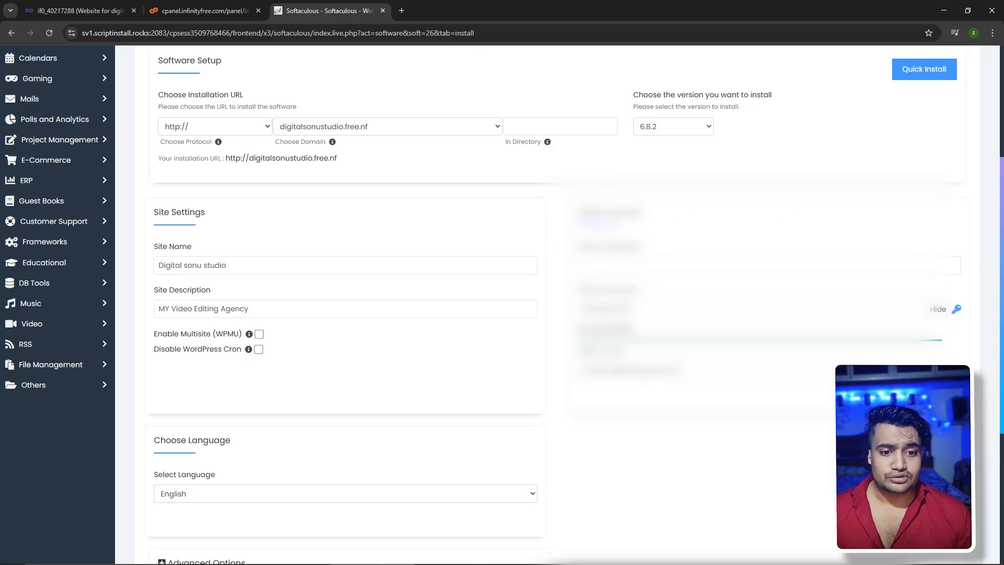
# Edit the admin username, clear the generated admin password, and hide the password
pyautogui.click(769, 265)
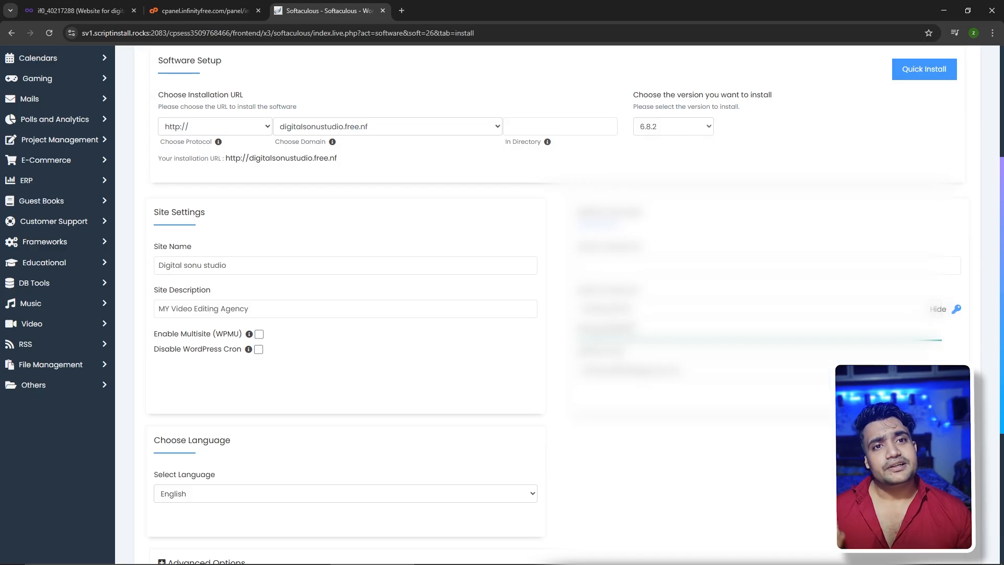
pyautogui.click(768, 265)
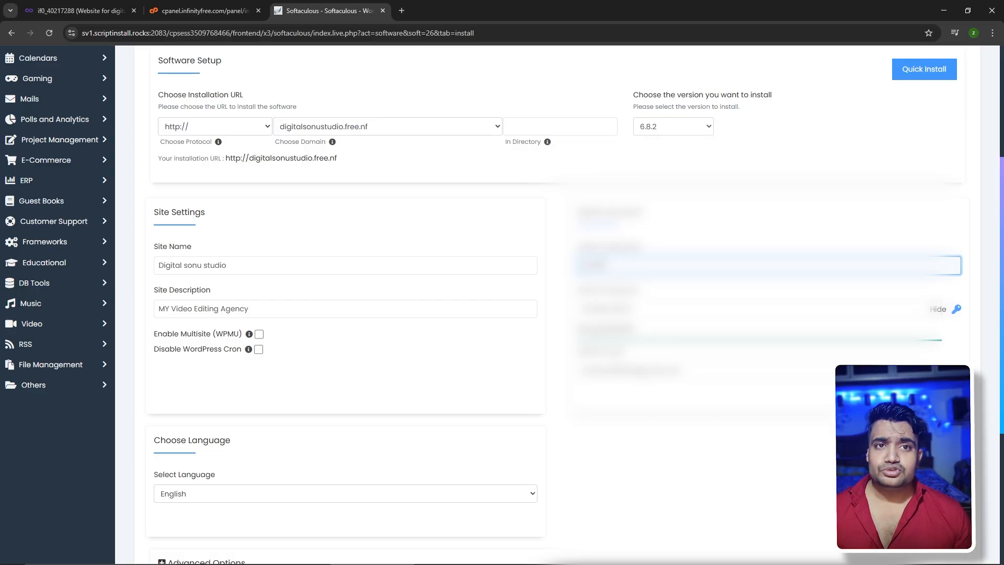
pyautogui.click(564, 301)
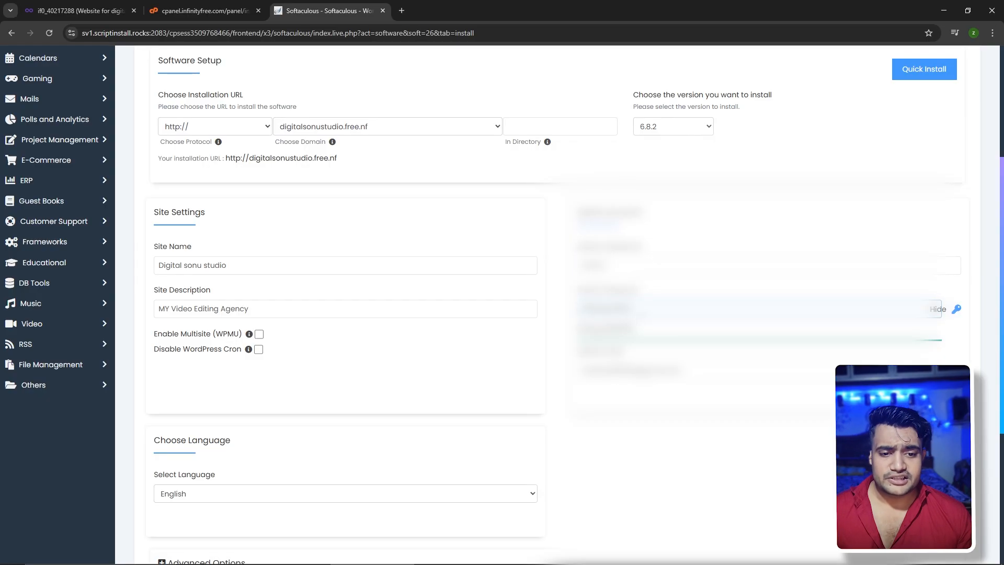
pyautogui.doubleClick(607, 309)
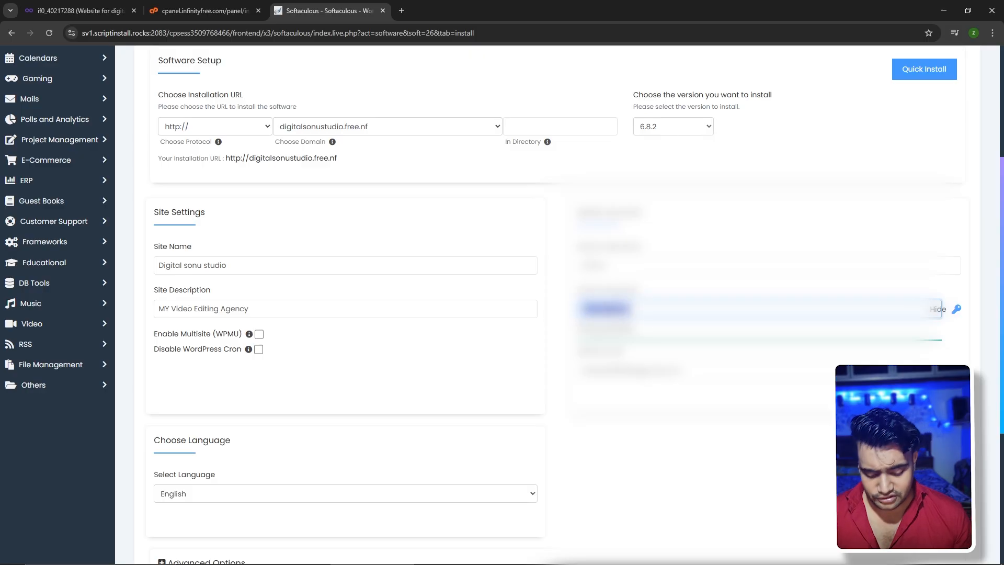
pyautogui.press('BackSpace')
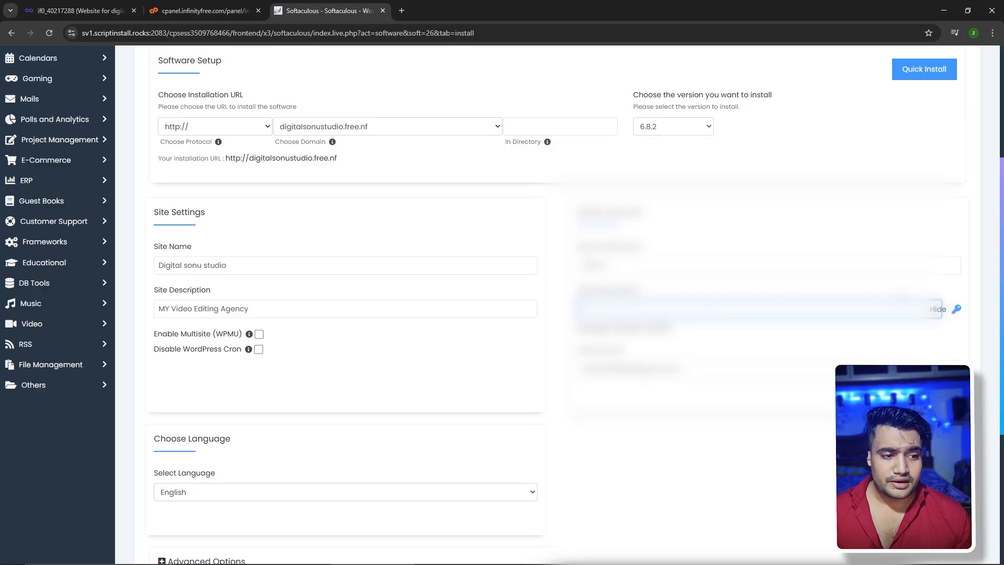
pyautogui.click(937, 310)
# Review the install form and start the WordPress installation
pyautogui.scroll(4, 523, 313)
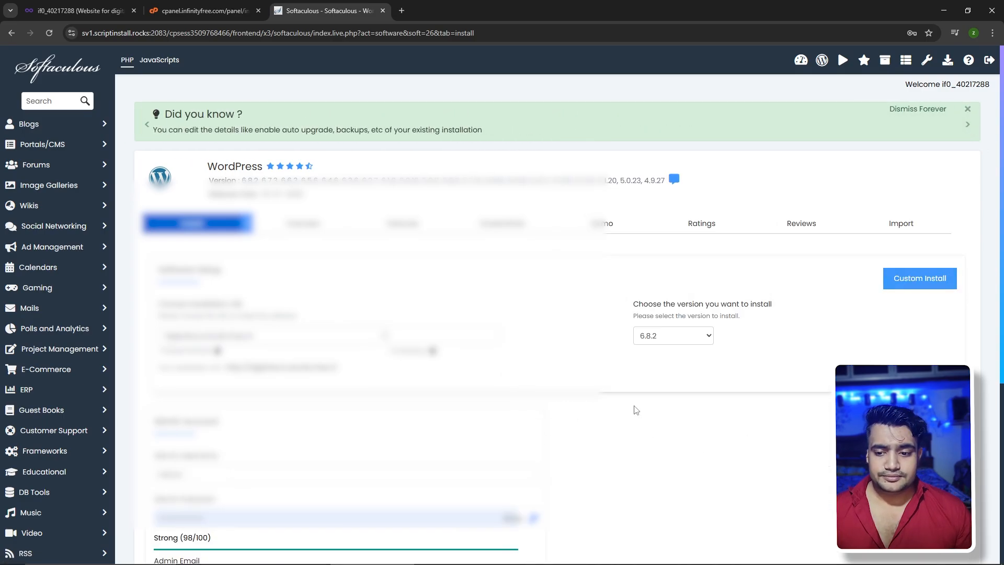
pyautogui.scroll(-2, 599, 426)
pyautogui.scroll(-3, 686, 433)
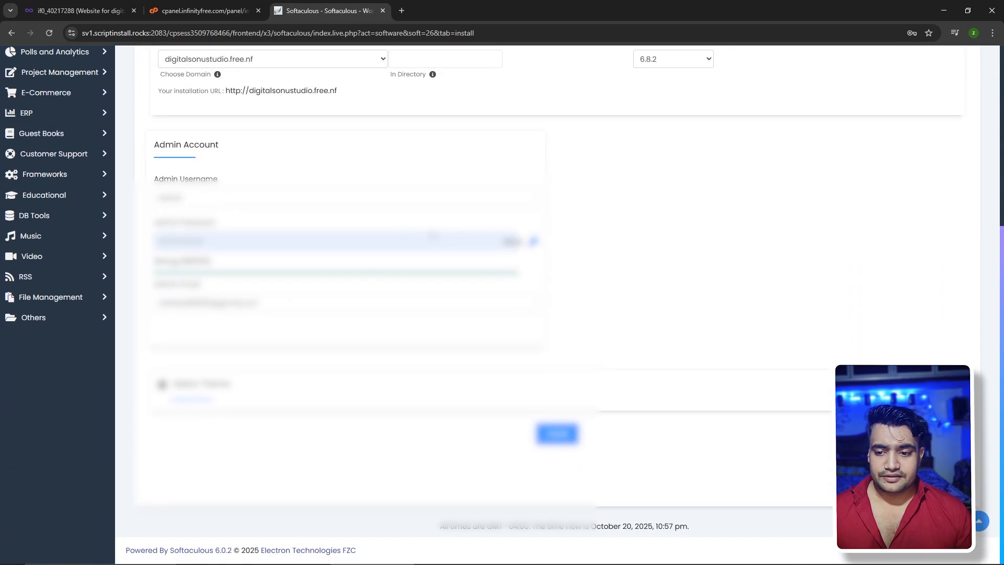
pyautogui.scroll(5, 743, 405)
pyautogui.scroll(-5, 678, 460)
pyautogui.click(557, 433)
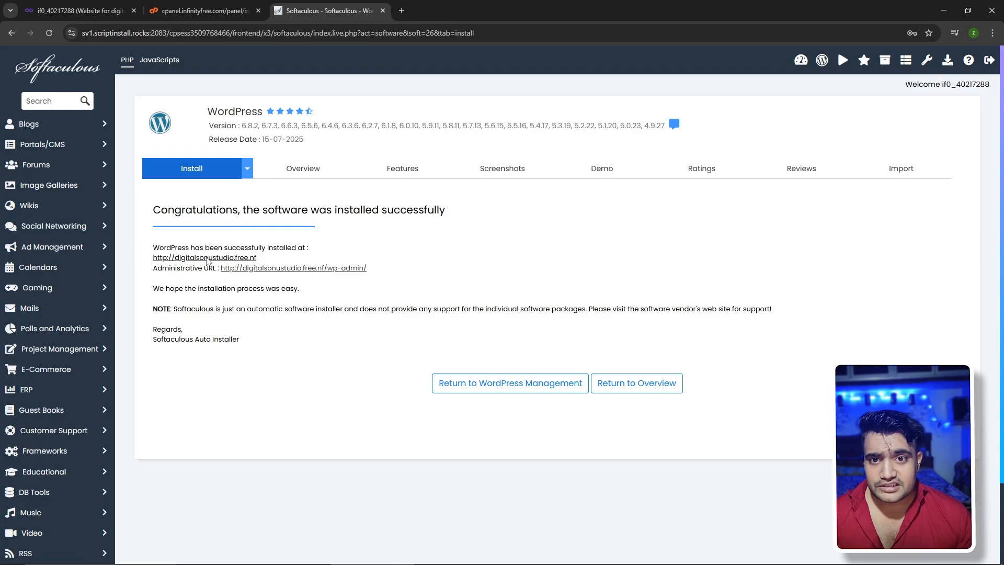
# Open the live digitalsonustudio.free.nf site from the installation success page
pyautogui.click(207, 257)
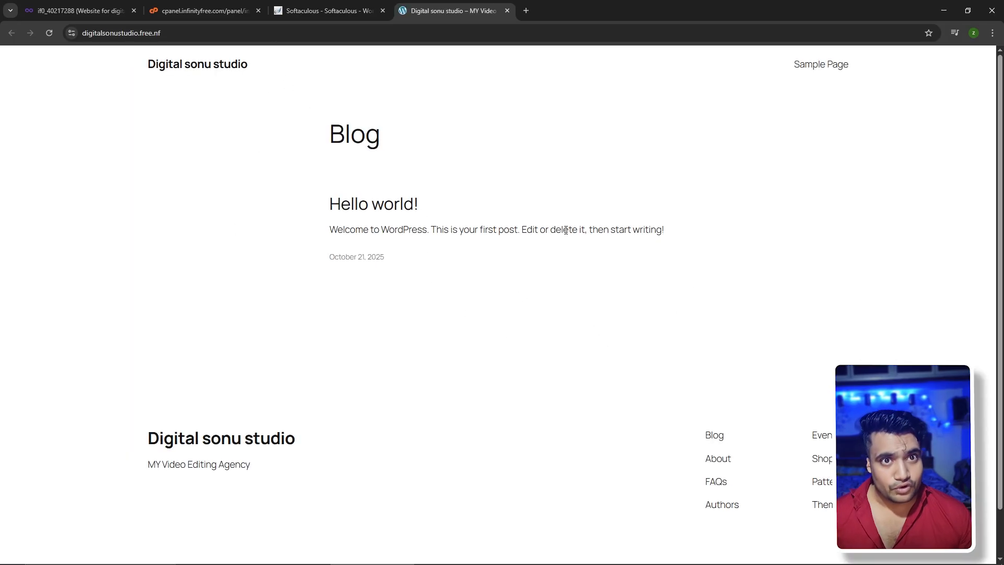
# Load digitalsonustudio.free.nf/wp-admin in a new tab using the copied site address
pyautogui.click(323, 4)
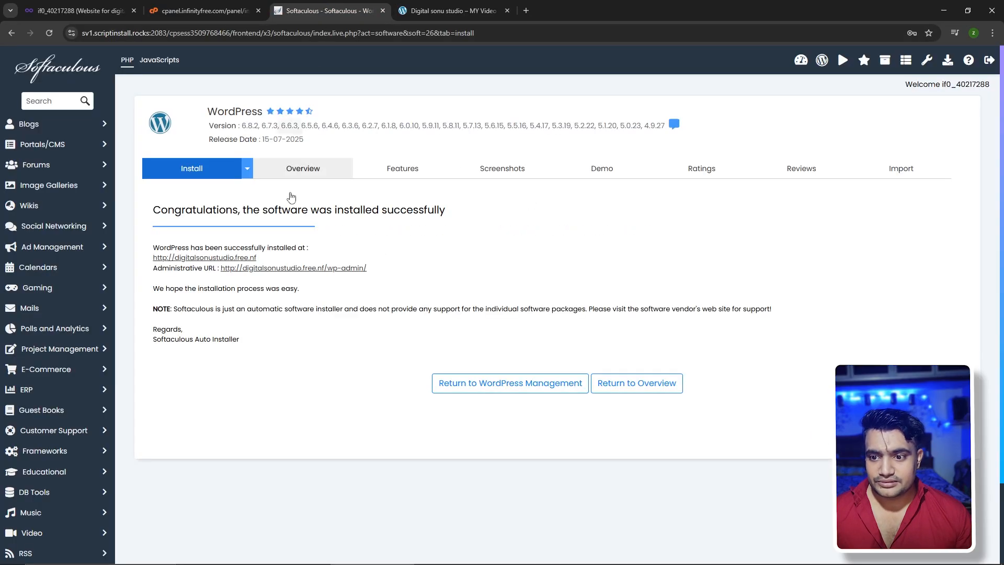
pyautogui.click(451, 4)
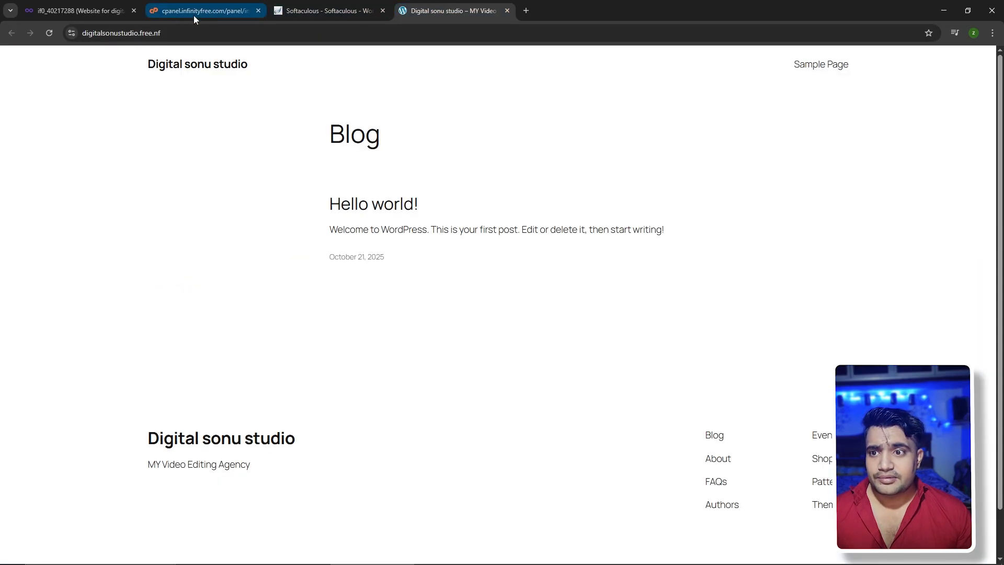
pyautogui.click(201, 33)
pyautogui.hotkey('ctrl', 'c')
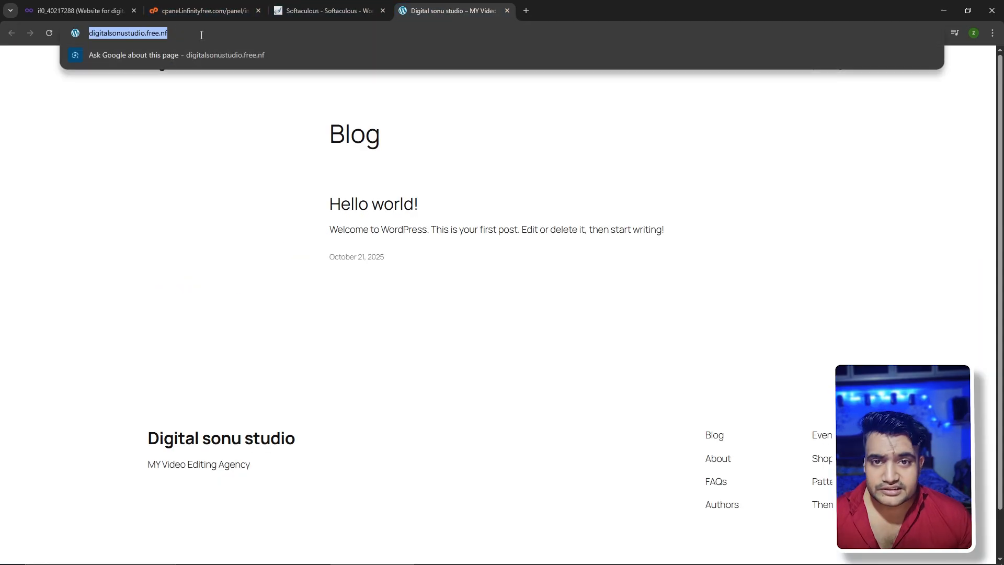
pyautogui.click(526, 11)
pyautogui.click(478, 36)
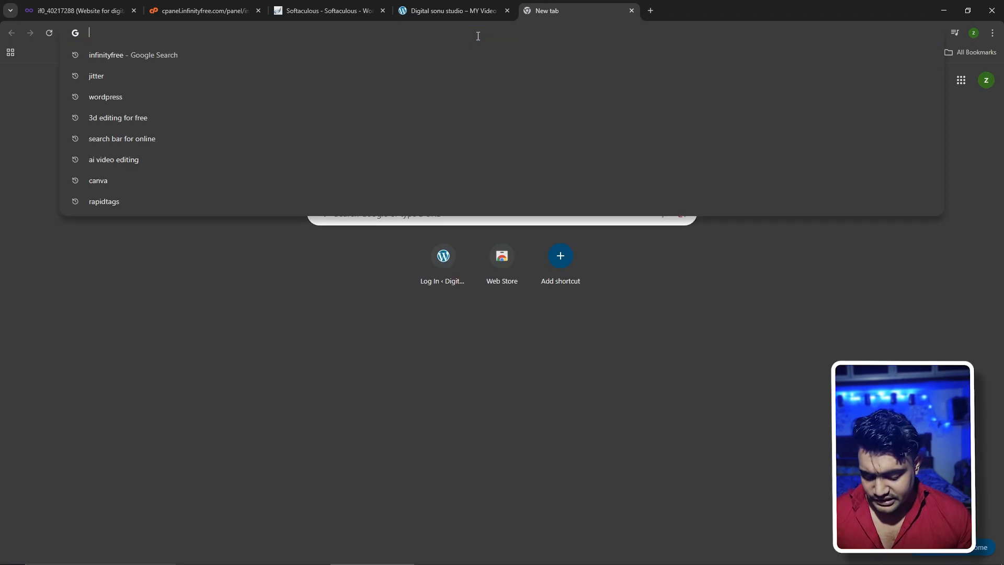
pyautogui.hotkey('ctrl', 'v')
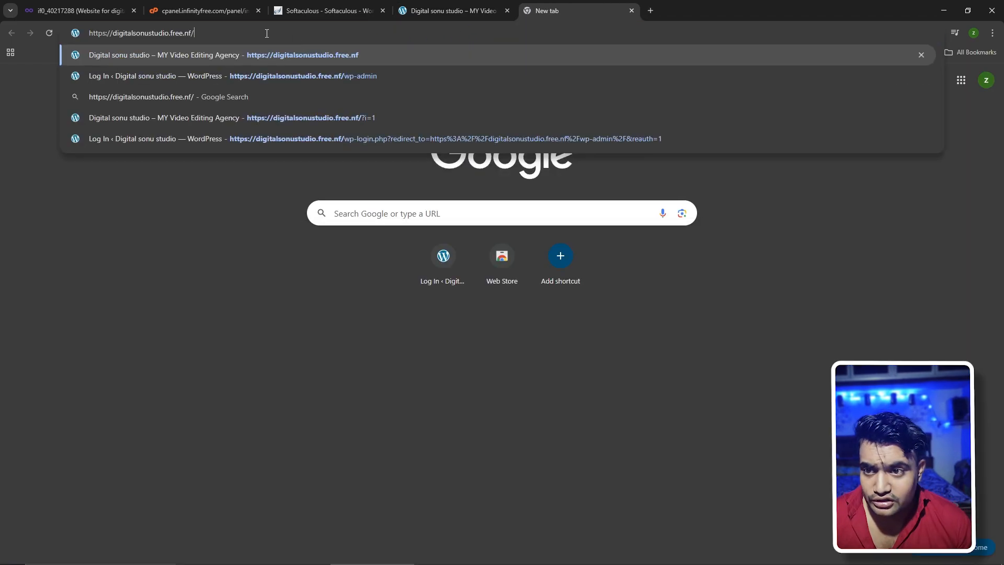
pyautogui.press('BackSpace')
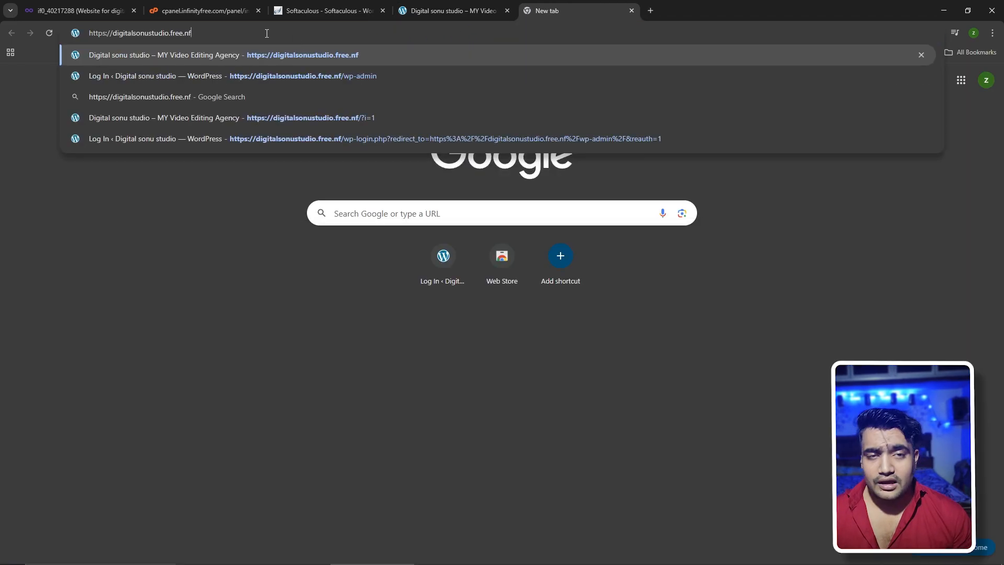
pyautogui.write('/')
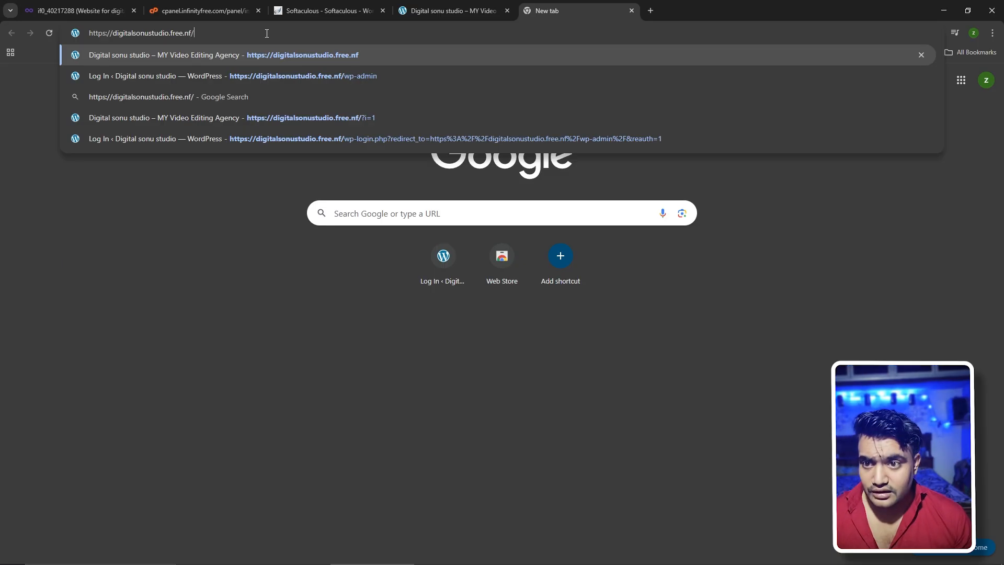
pyautogui.write('wp')
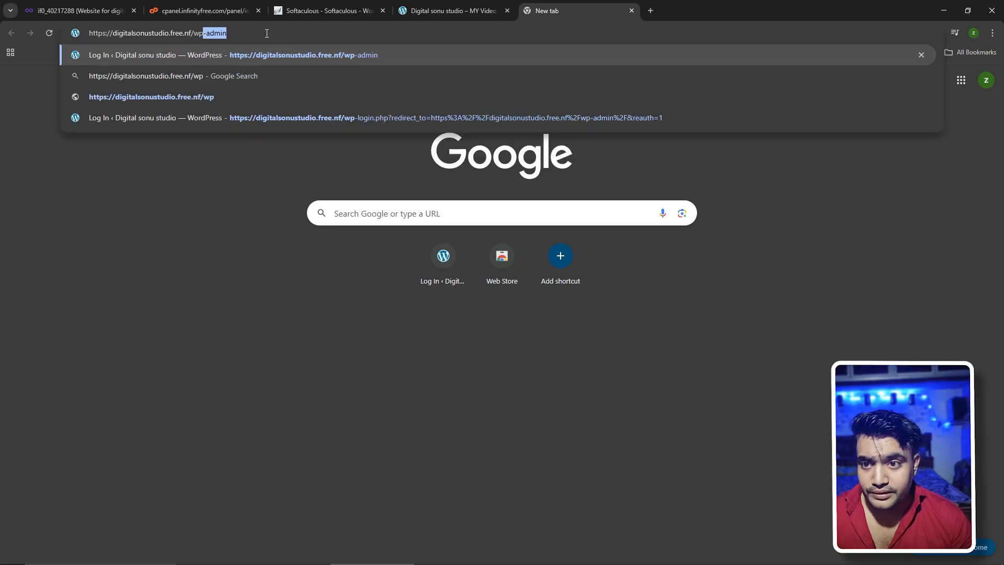
pyautogui.write('-a')
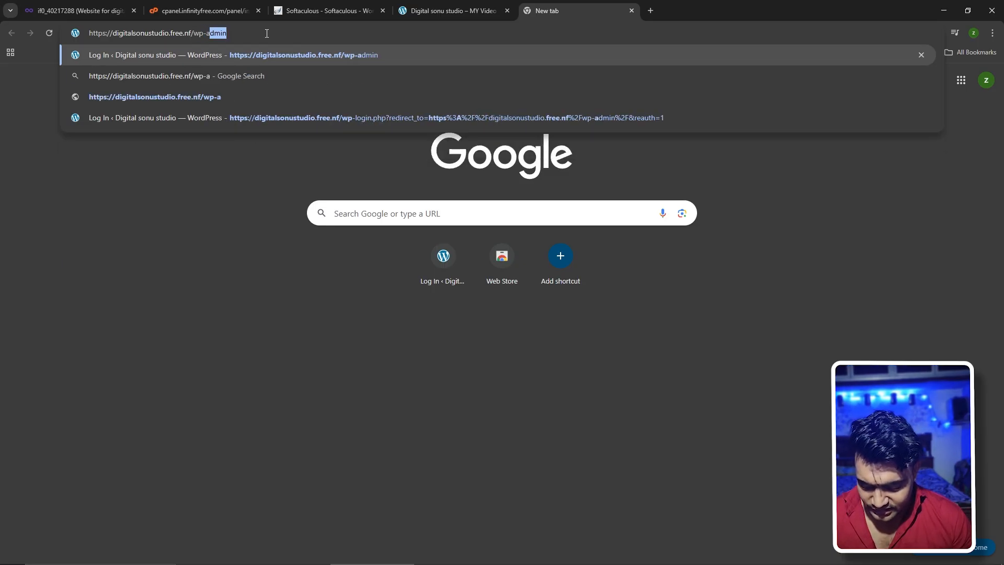
pyautogui.write('dmin')
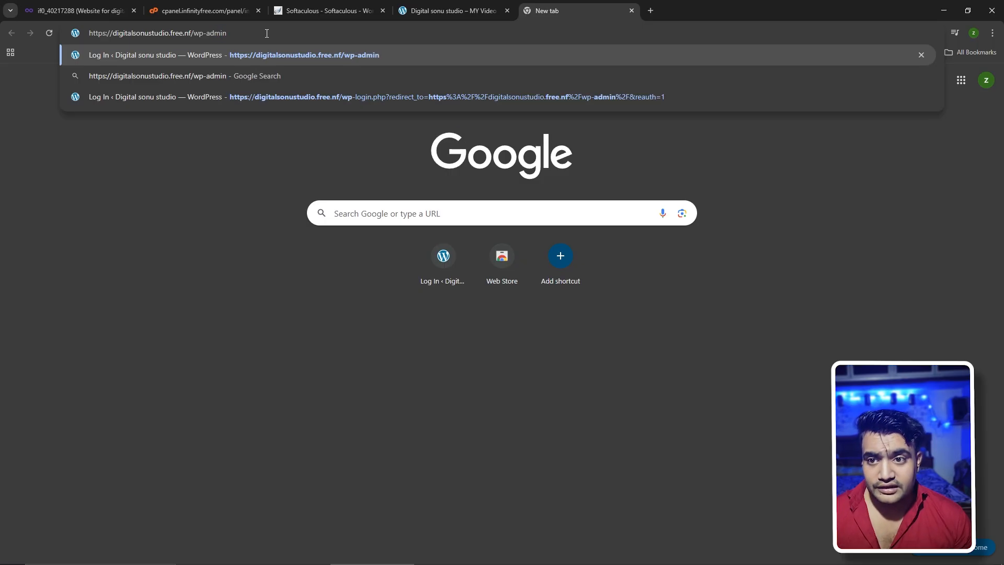
pyautogui.press('Return')
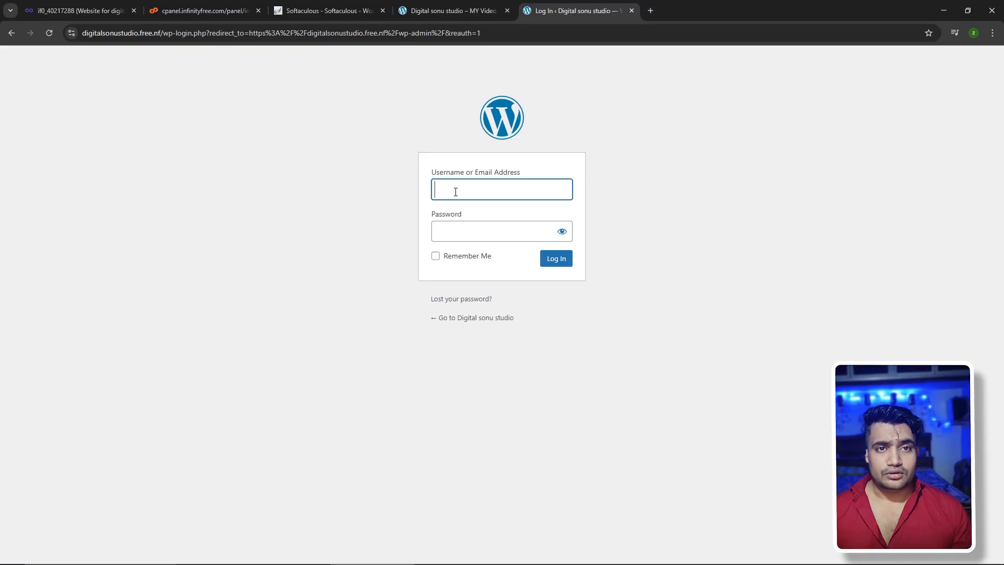
# Finish entering the admin password, then compare the Blog front page with the WordPress dashboard
pyautogui.write('Af')
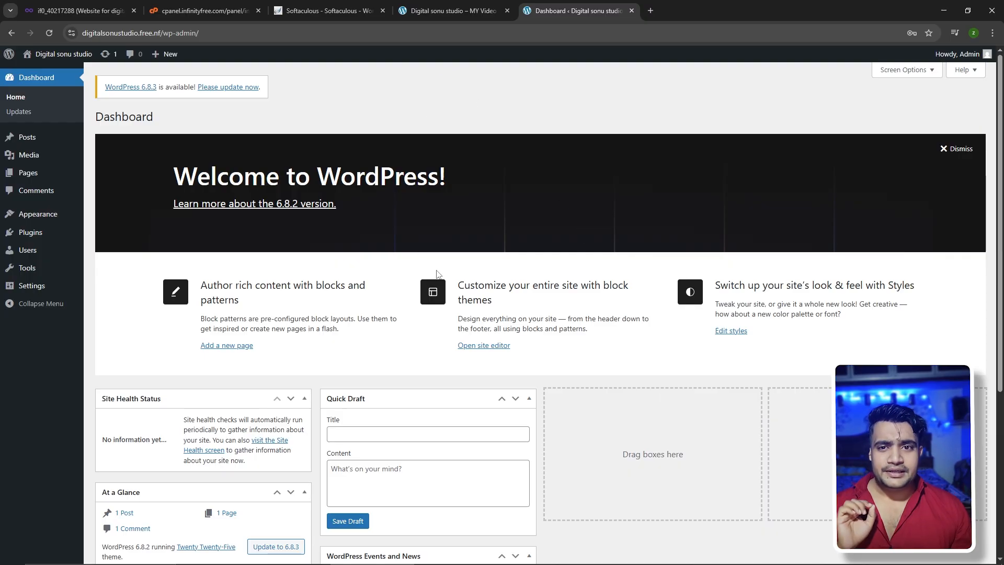
pyautogui.click(450, 10)
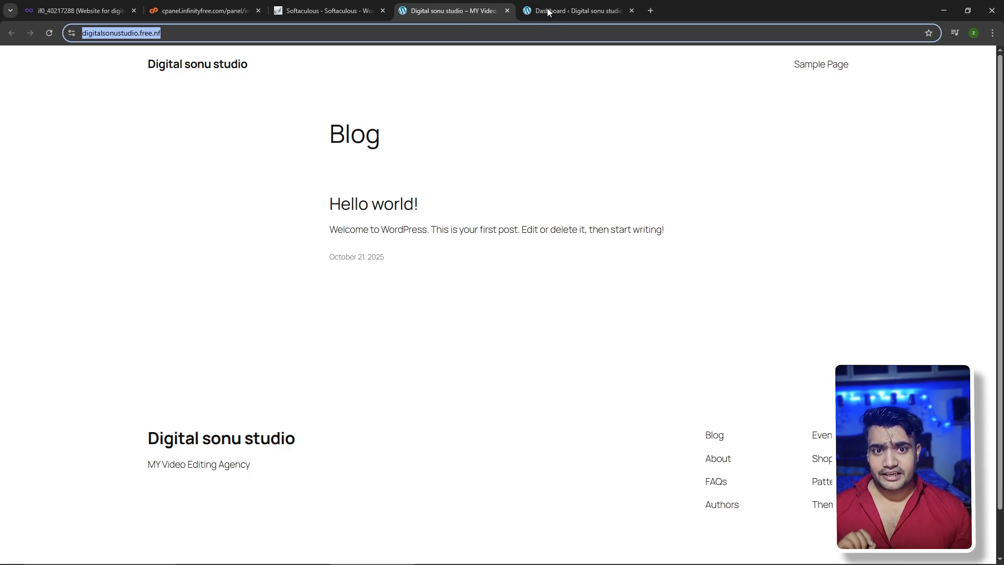
pyautogui.click(547, 11)
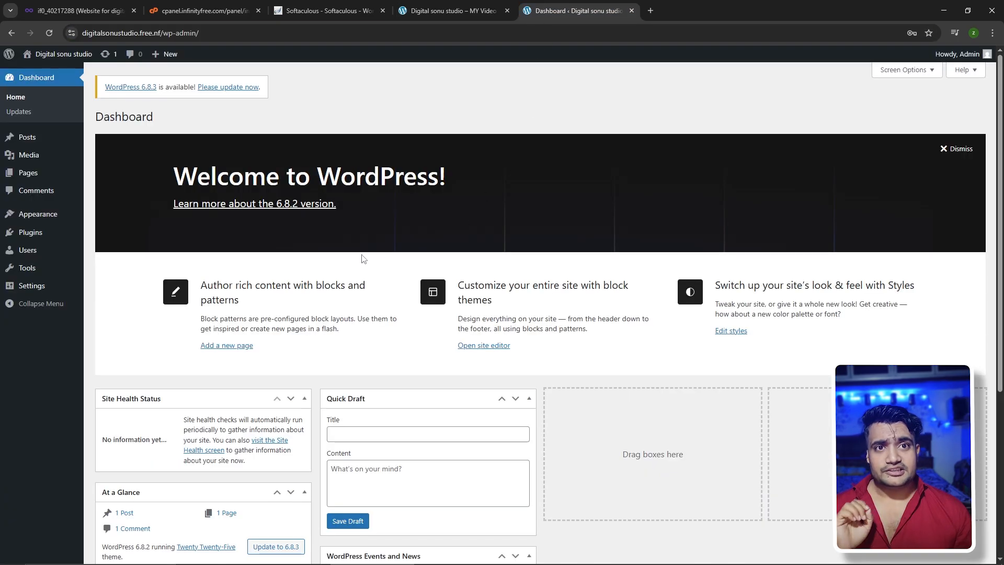